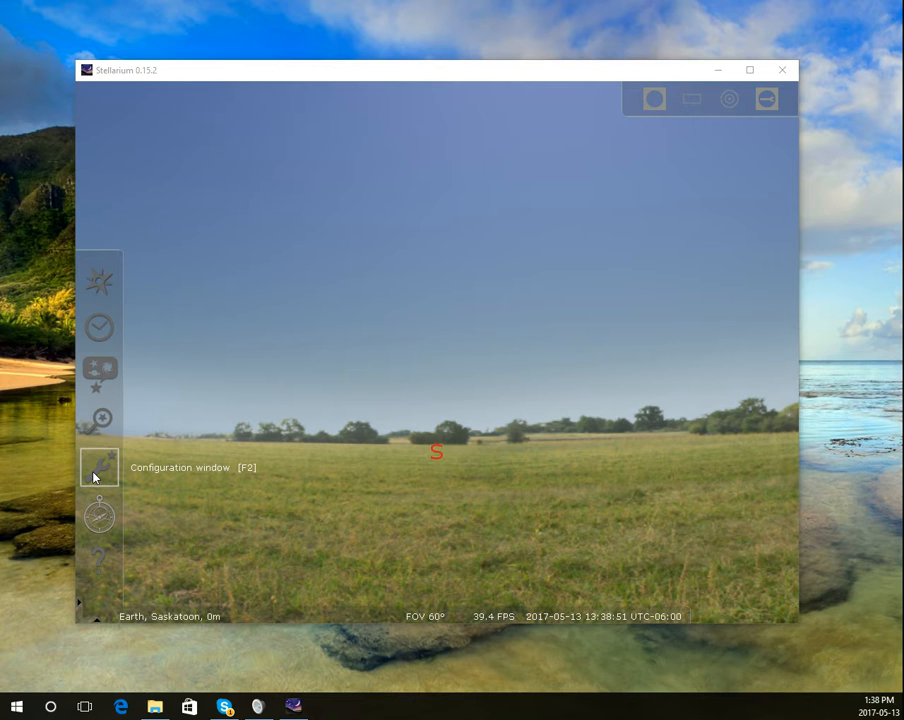
# Enable Load at startup for the Angle Measure plugin in the Plugins configuration
pyautogui.click(95, 476)
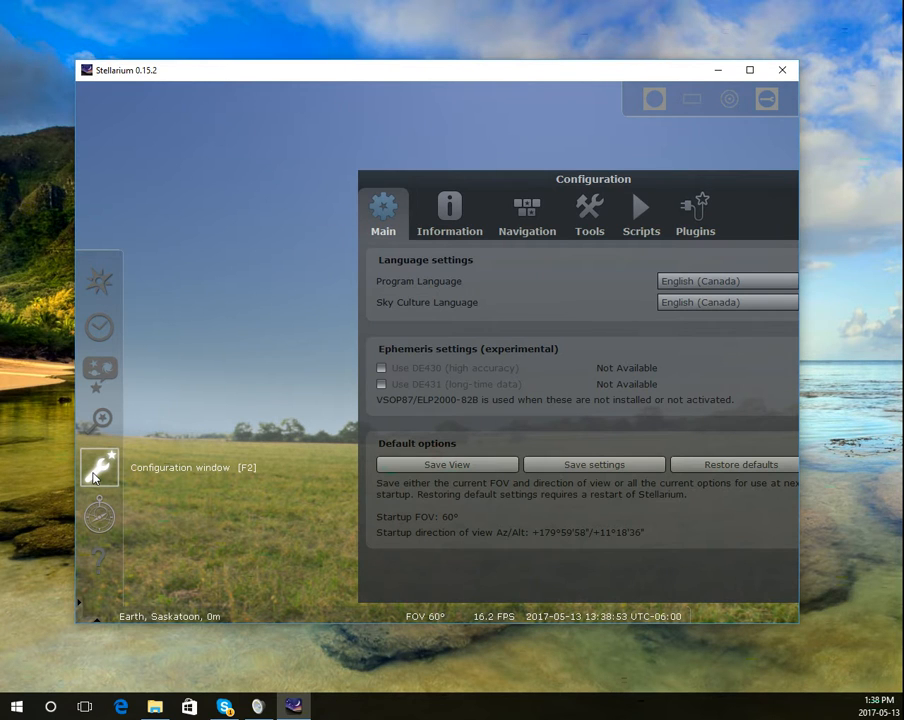
pyautogui.click(702, 230)
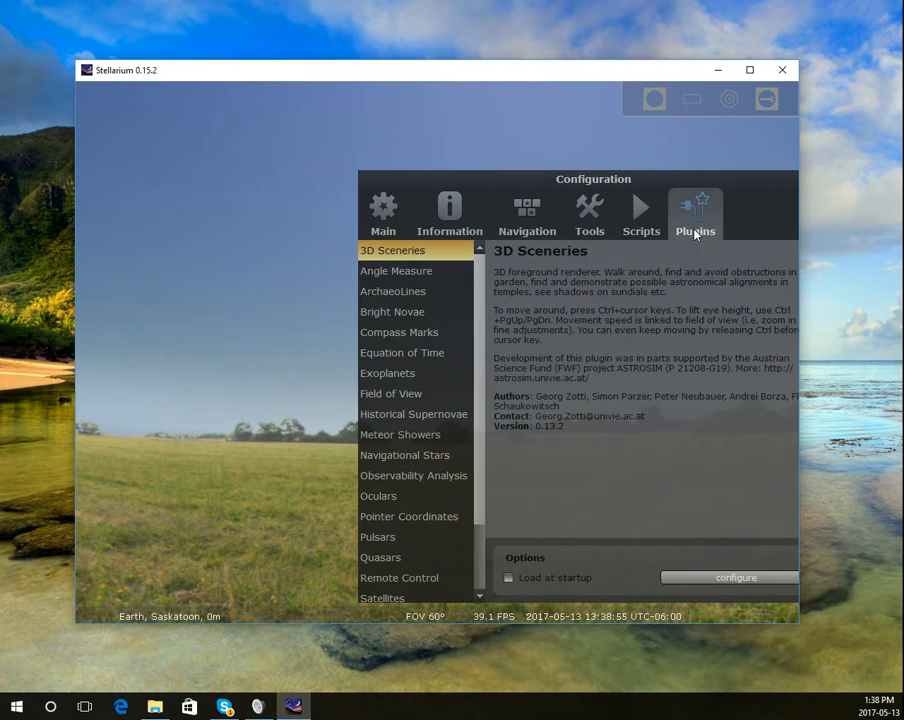
pyautogui.click(415, 271)
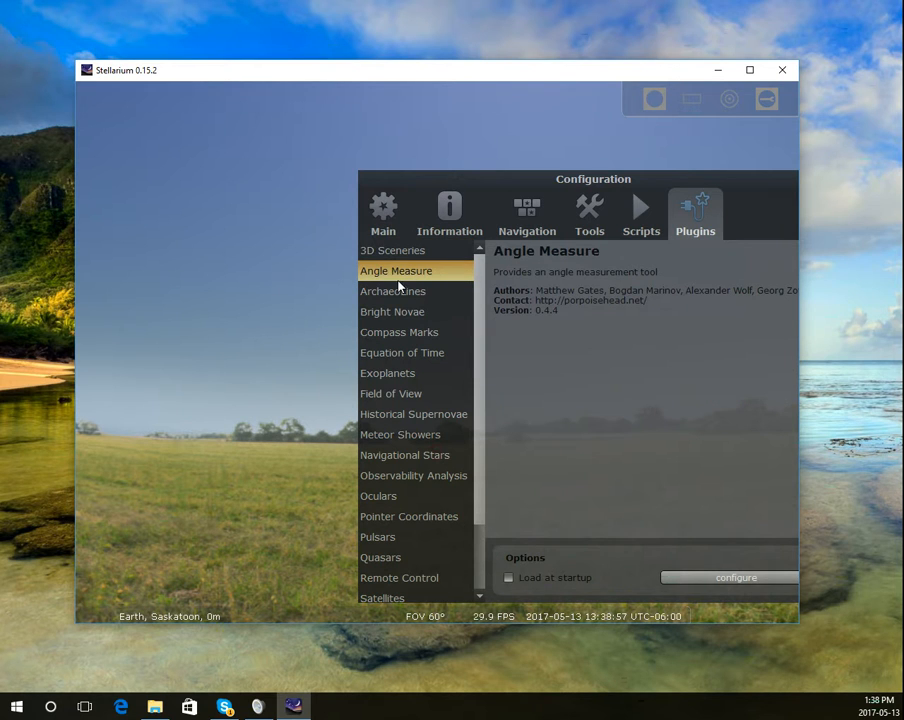
pyautogui.click(508, 579)
pyautogui.moveTo(663, 185); pyautogui.dragTo(484, 171)
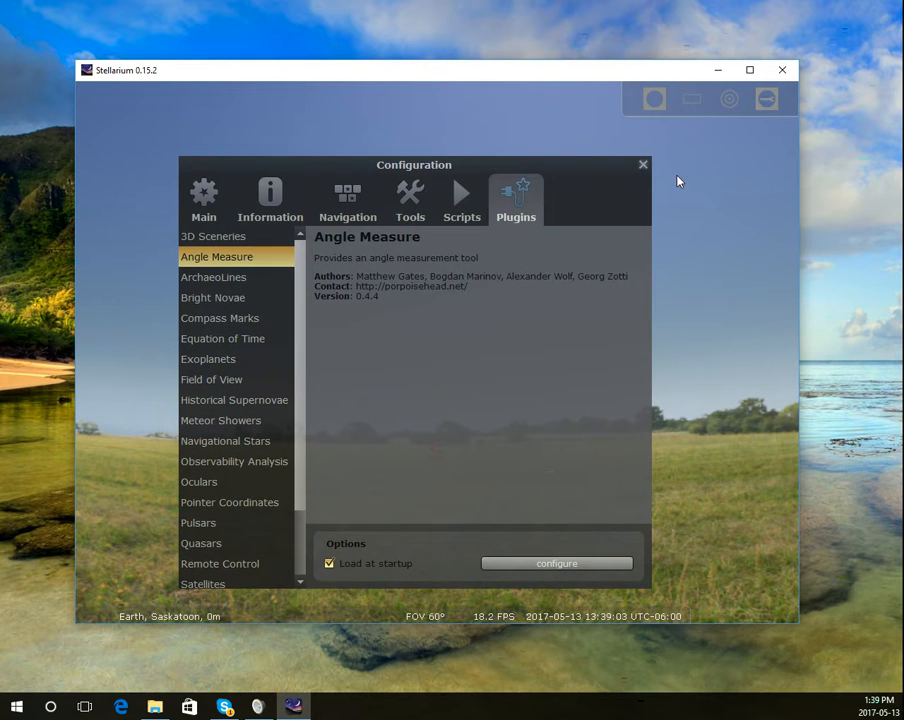
# Restart Stellarium, turn the atmosphere off and show the equatorial grid
pyautogui.click(643, 164)
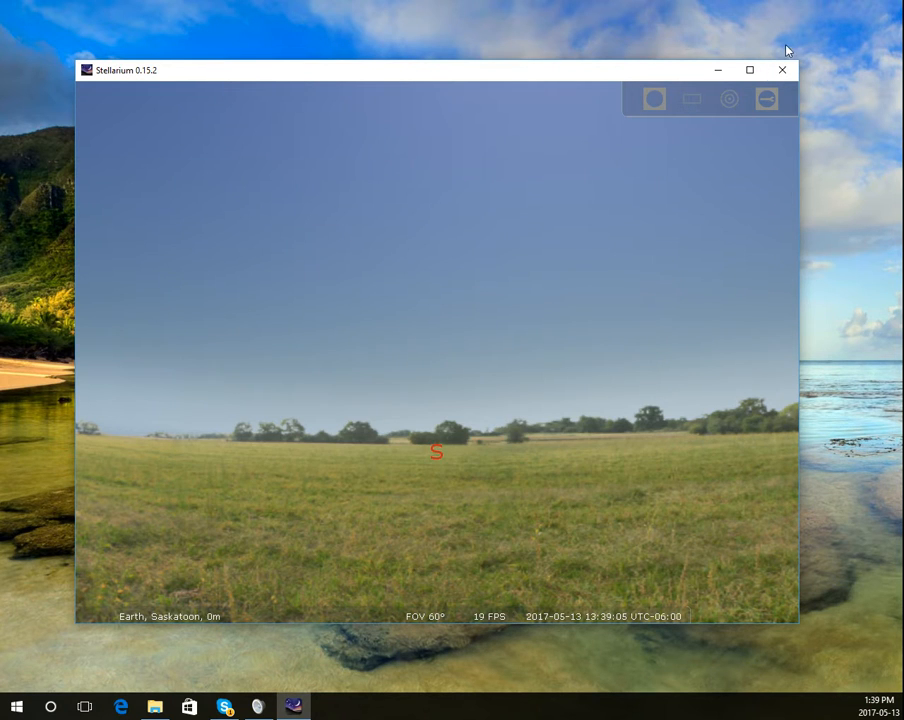
pyautogui.click(786, 70)
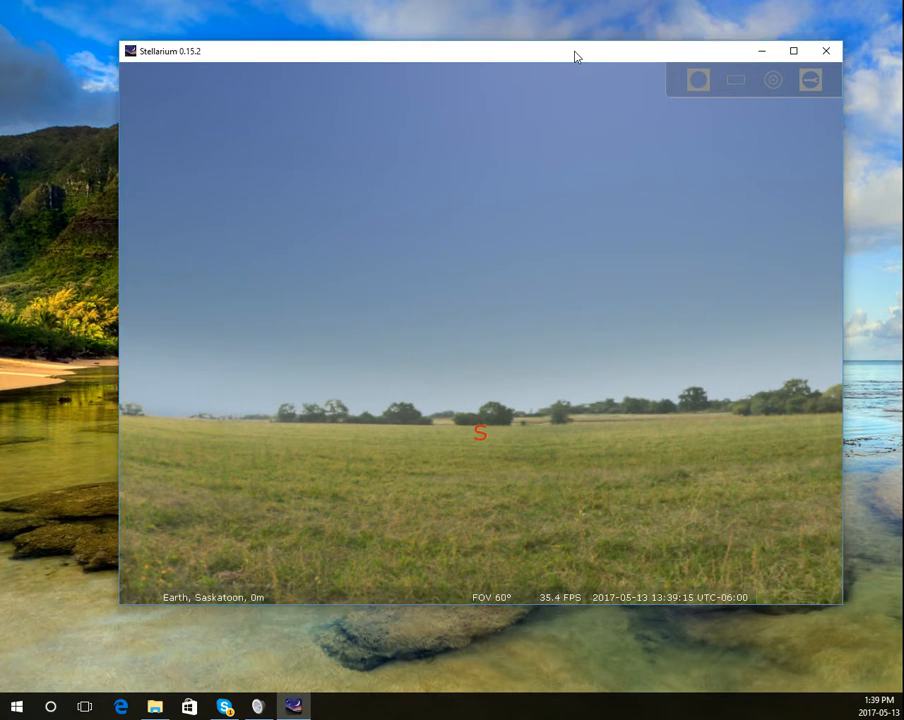
pyautogui.moveTo(310, 588)
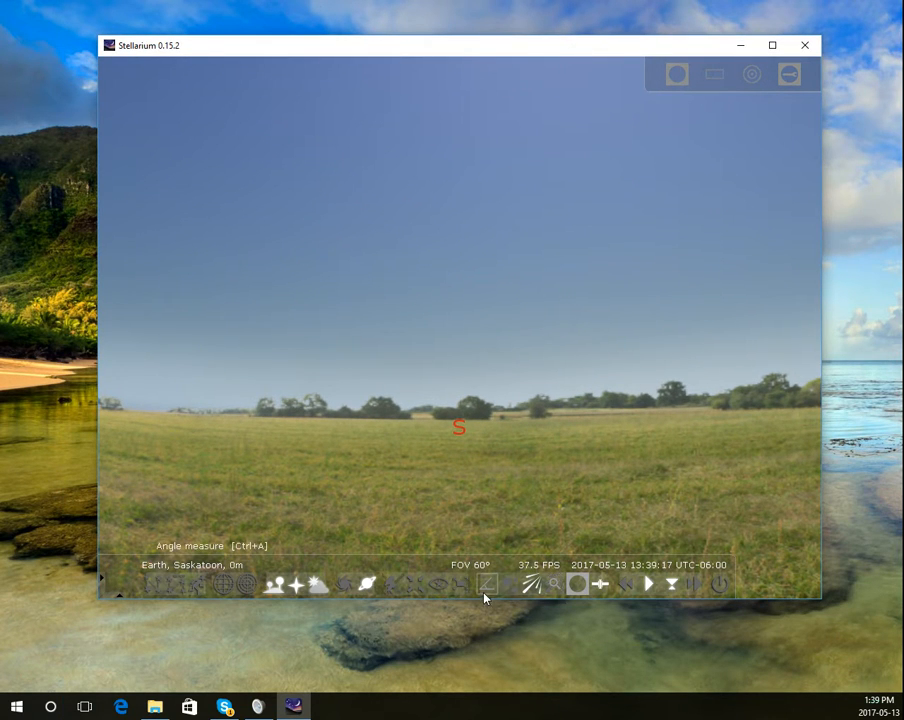
pyautogui.click(313, 588)
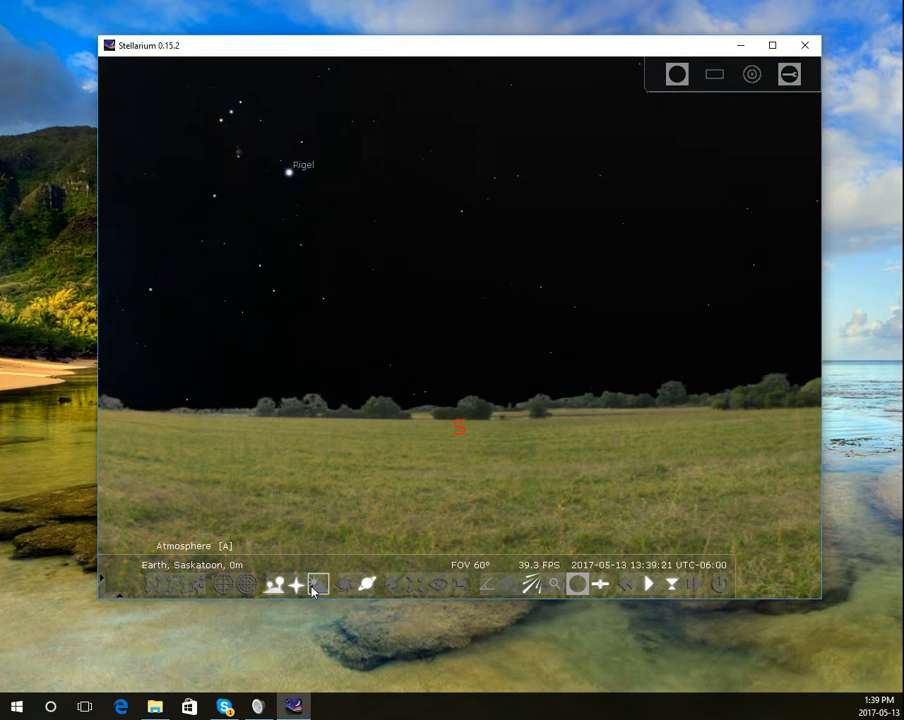
pyautogui.click(224, 588)
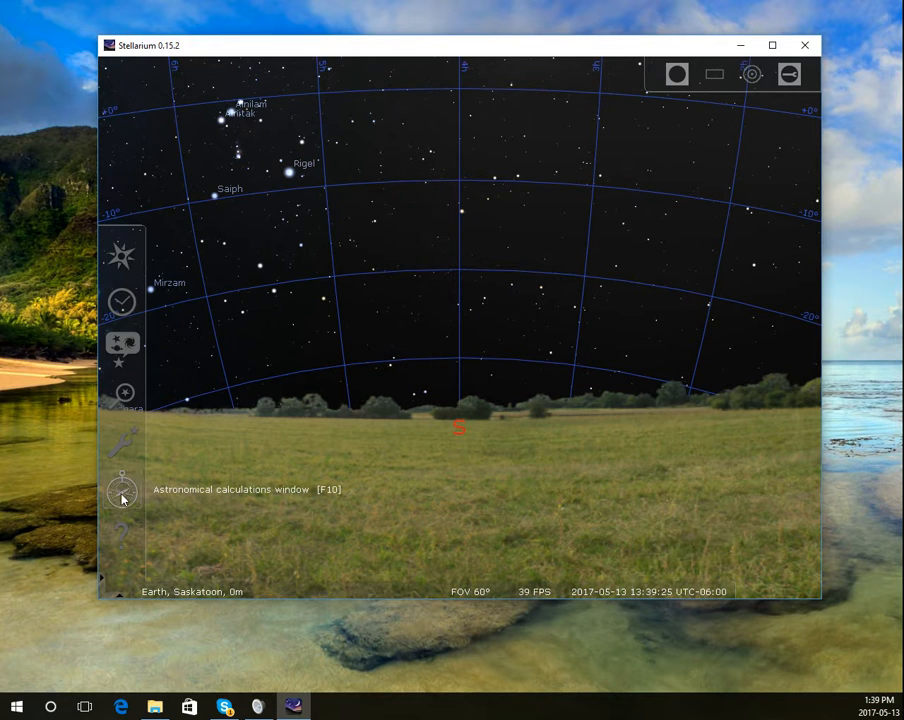
# Search for Polaris and centre the view on it
pyautogui.click(124, 395)
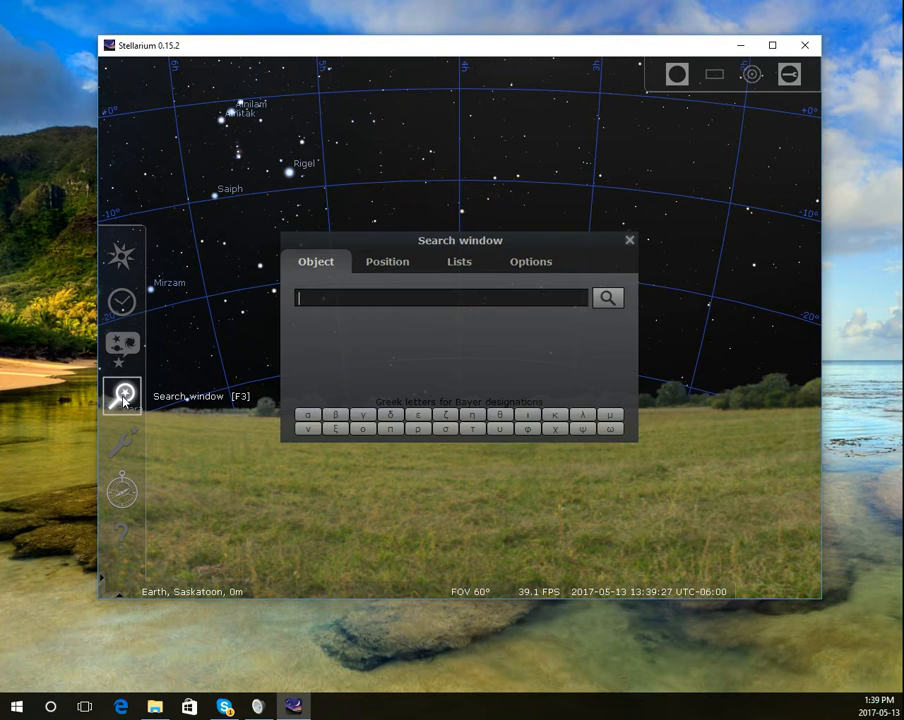
pyautogui.write('polaris')
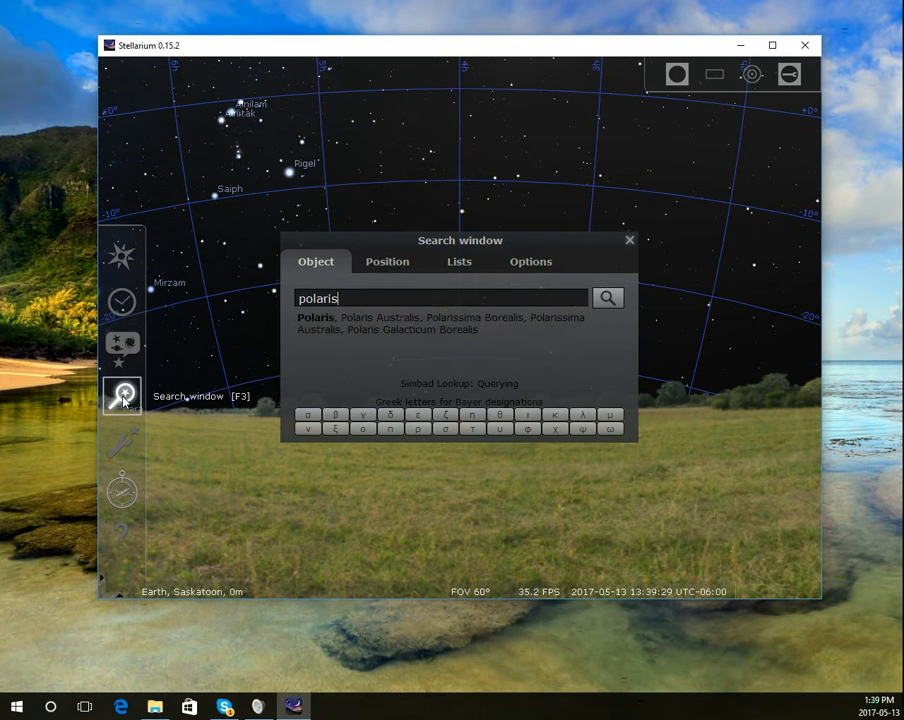
pyautogui.press('Return')
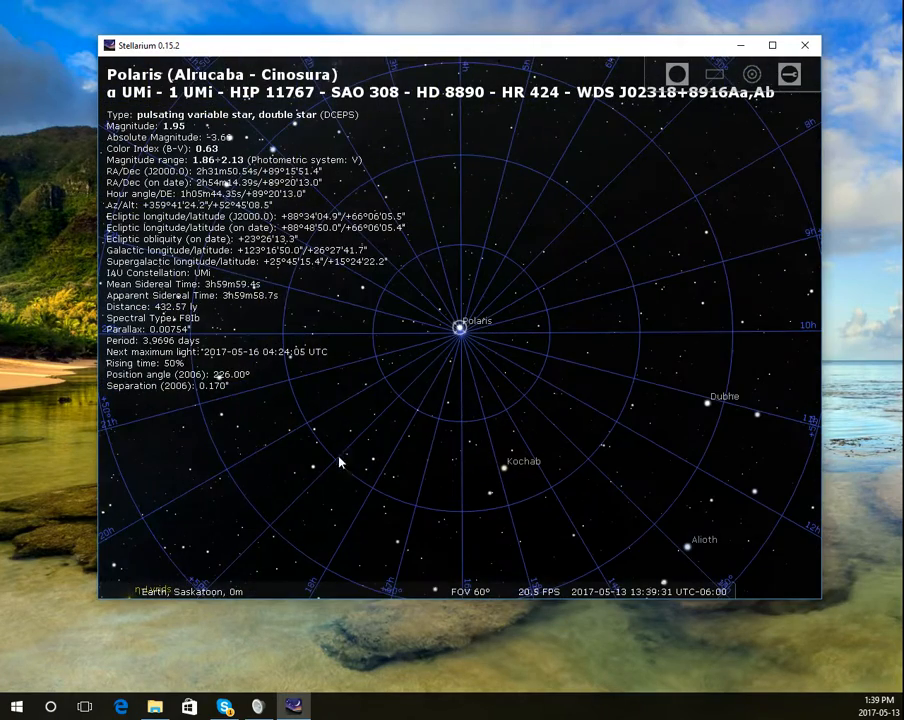
pyautogui.scroll(-5, 432, 440)
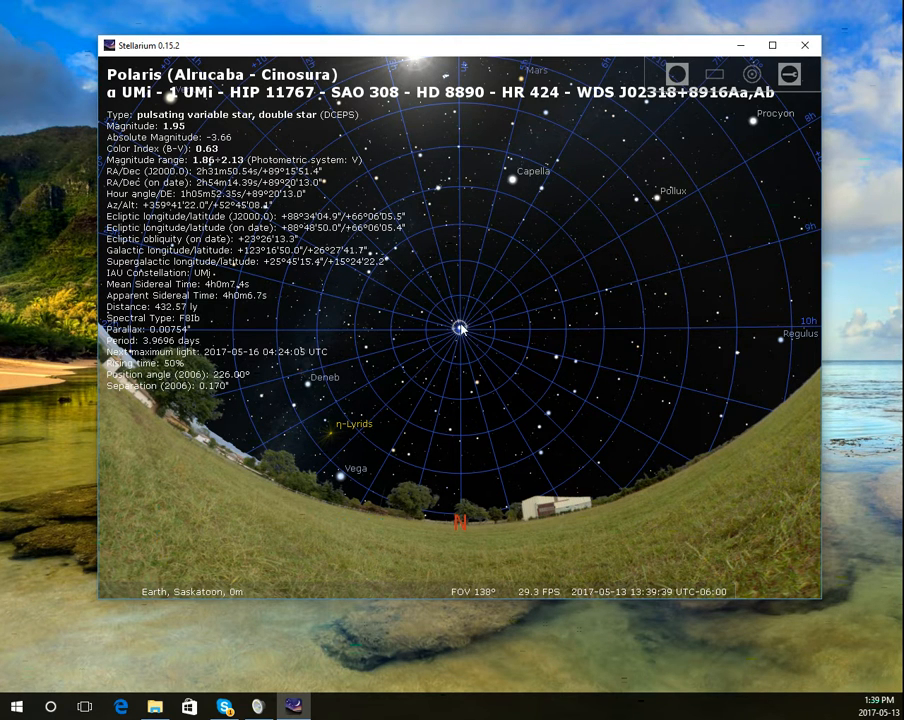
# Drag an angle measurement from Polaris to the northern horizon, then deselect Polaris
pyautogui.moveTo(460, 328); pyautogui.dragTo(461, 530)
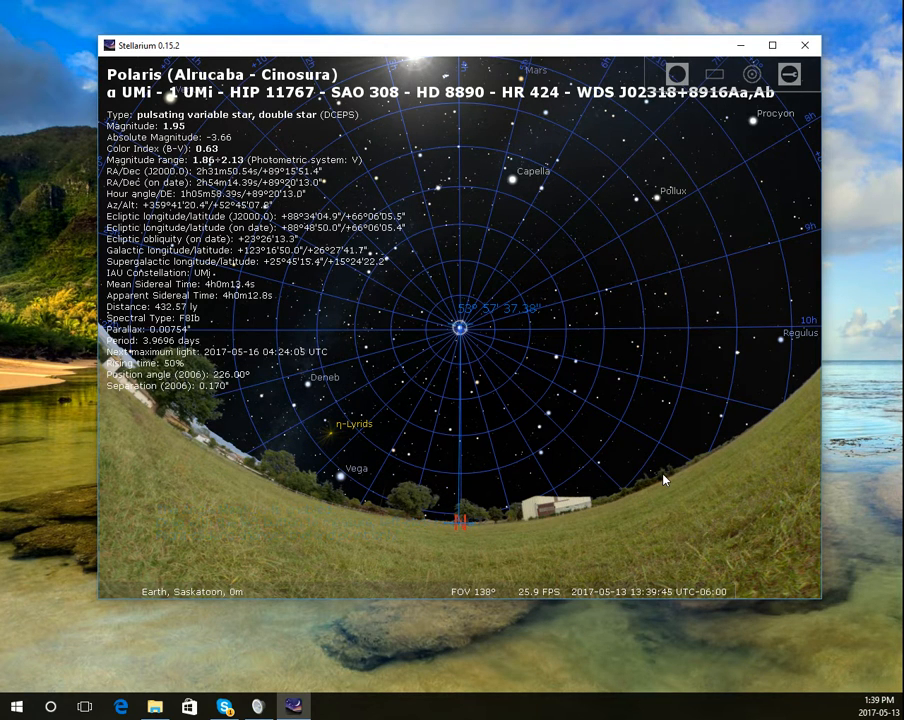
pyautogui.rightClick(147, 227)
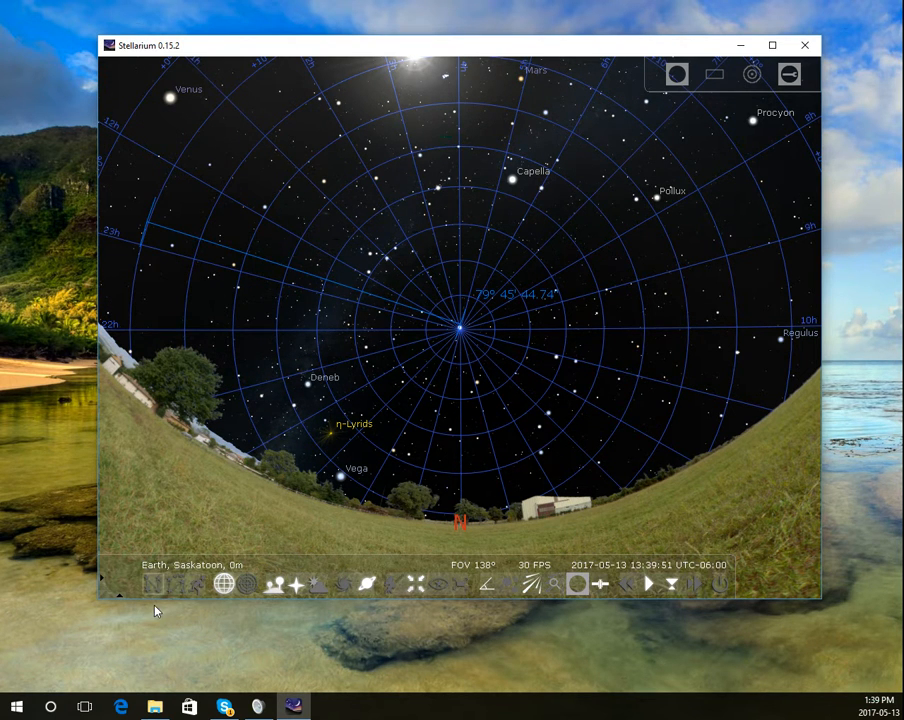
pyautogui.moveTo(198, 585)
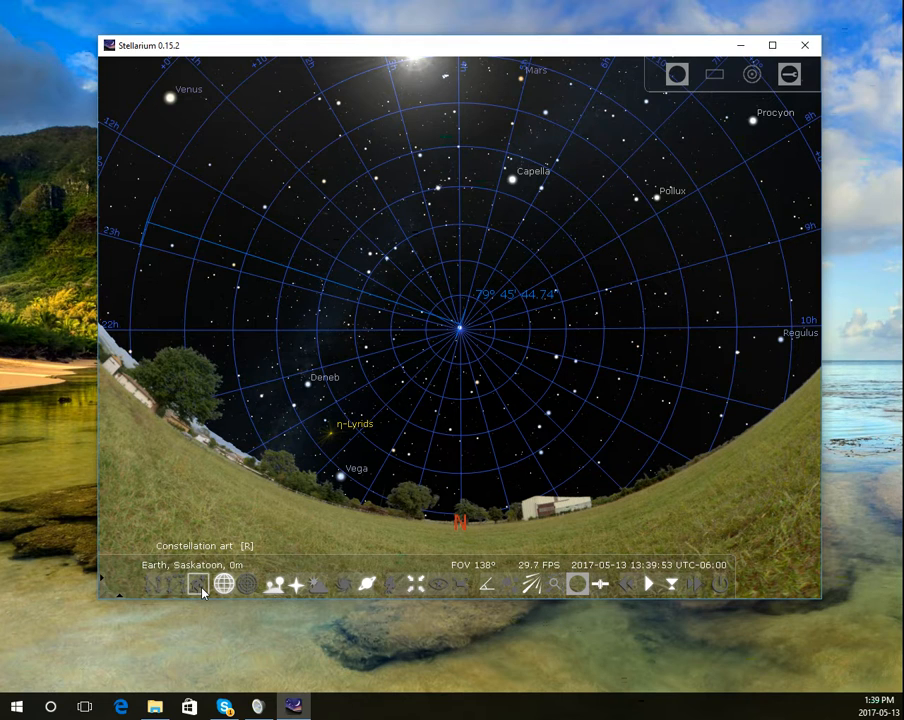
# Turn on constellation artwork and constellation name labels across the sky
pyautogui.click(201, 585)
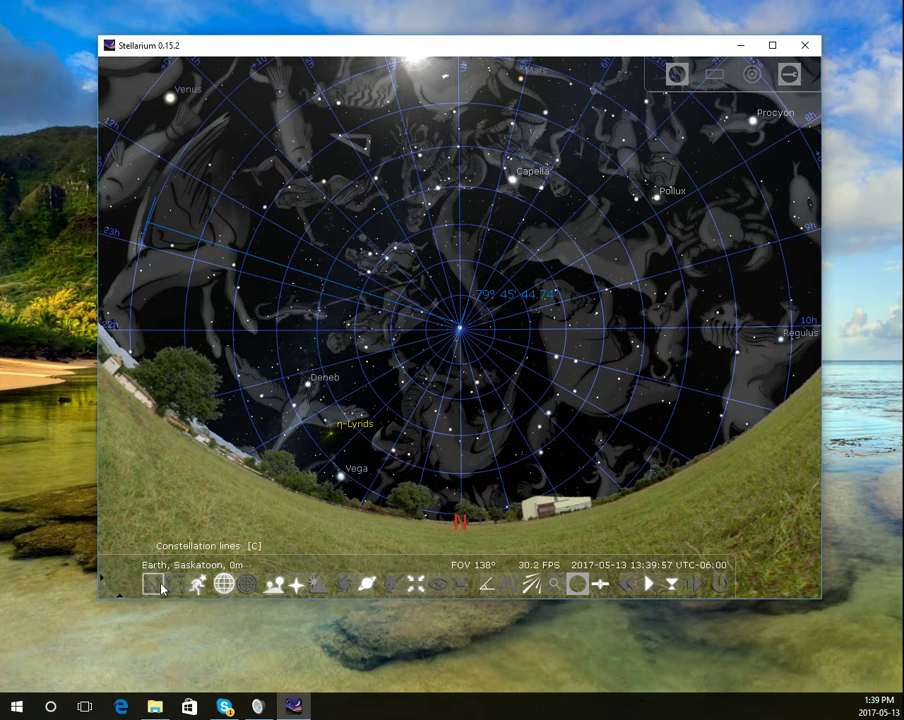
pyautogui.moveTo(138, 588)
pyautogui.moveTo(121, 436)
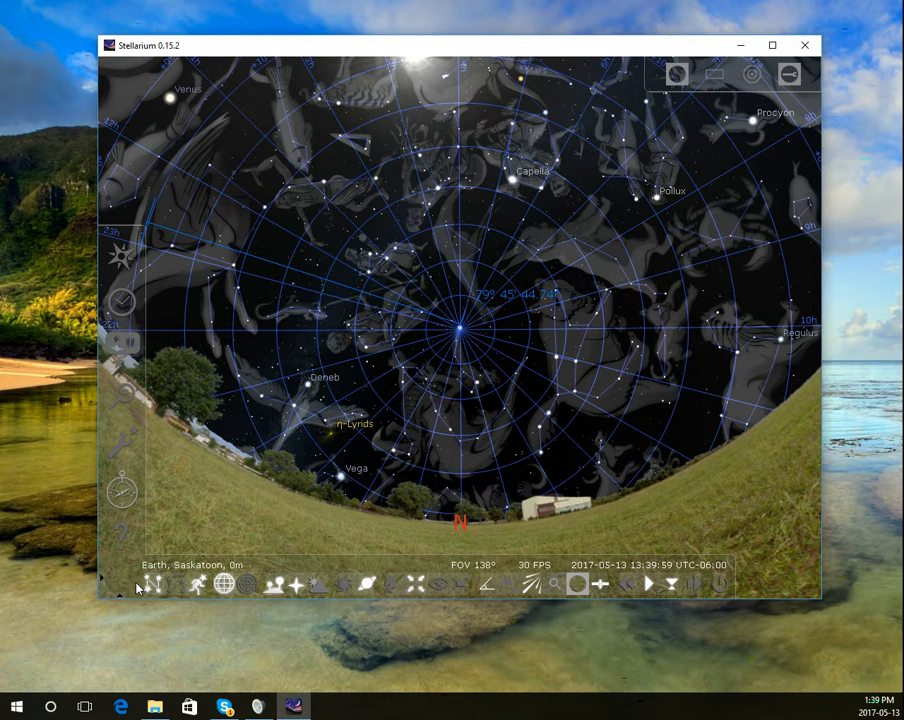
pyautogui.click(175, 585)
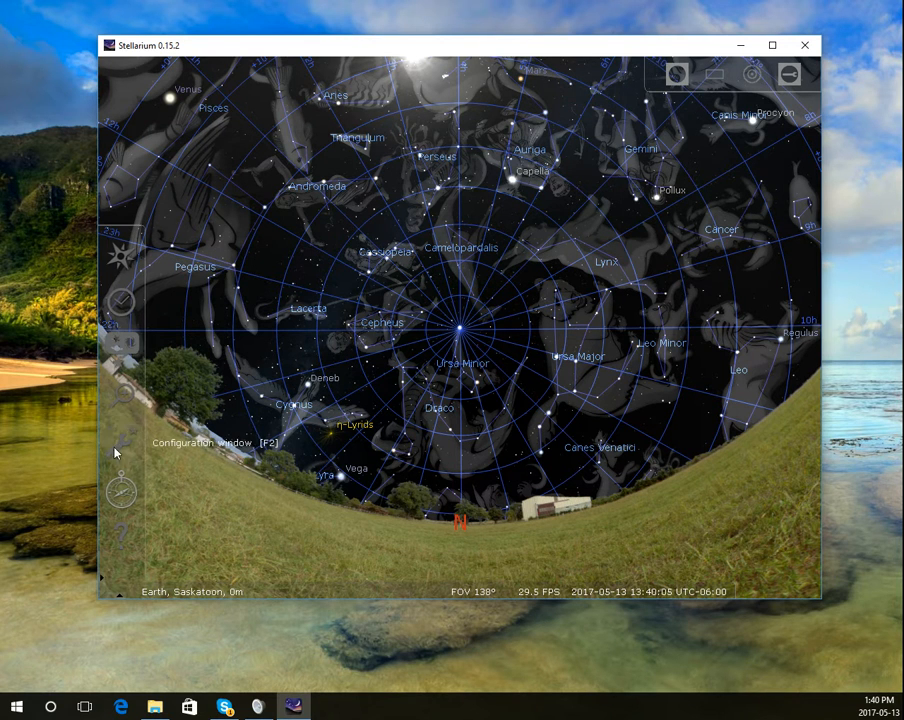
# In the Starlore list, switch the sky culture to Dakota/Lakota/Nakota
pyautogui.click(118, 358)
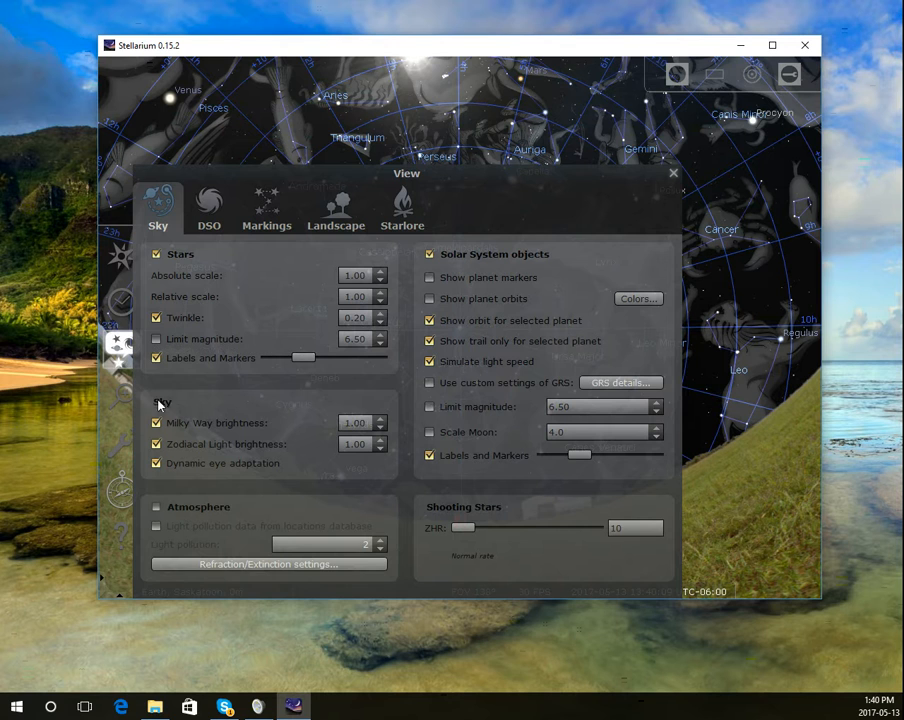
pyautogui.click(403, 207)
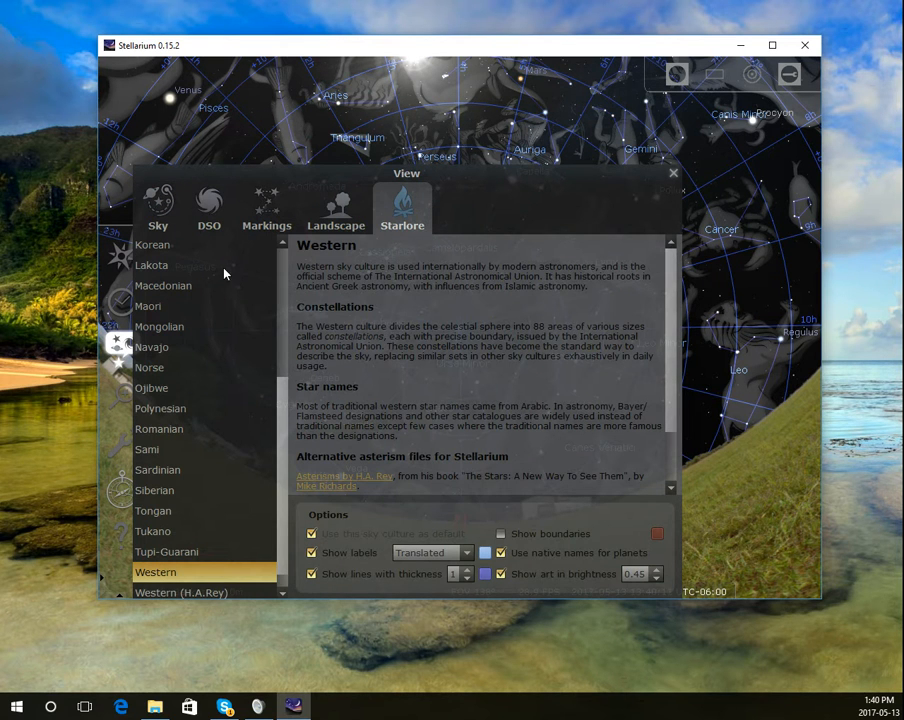
pyautogui.scroll(5, 200, 400)
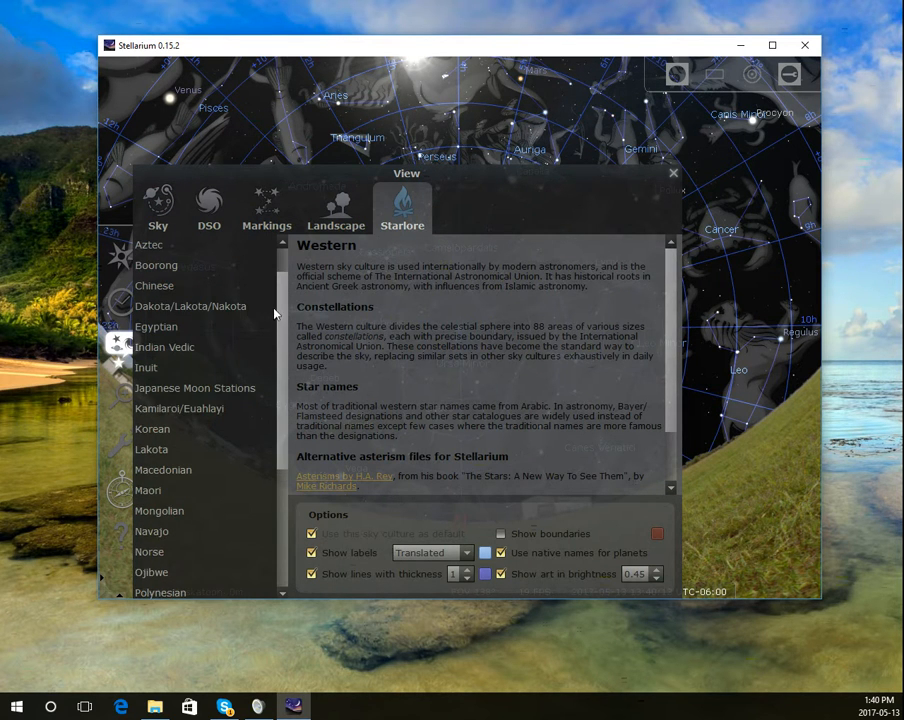
pyautogui.click(200, 306)
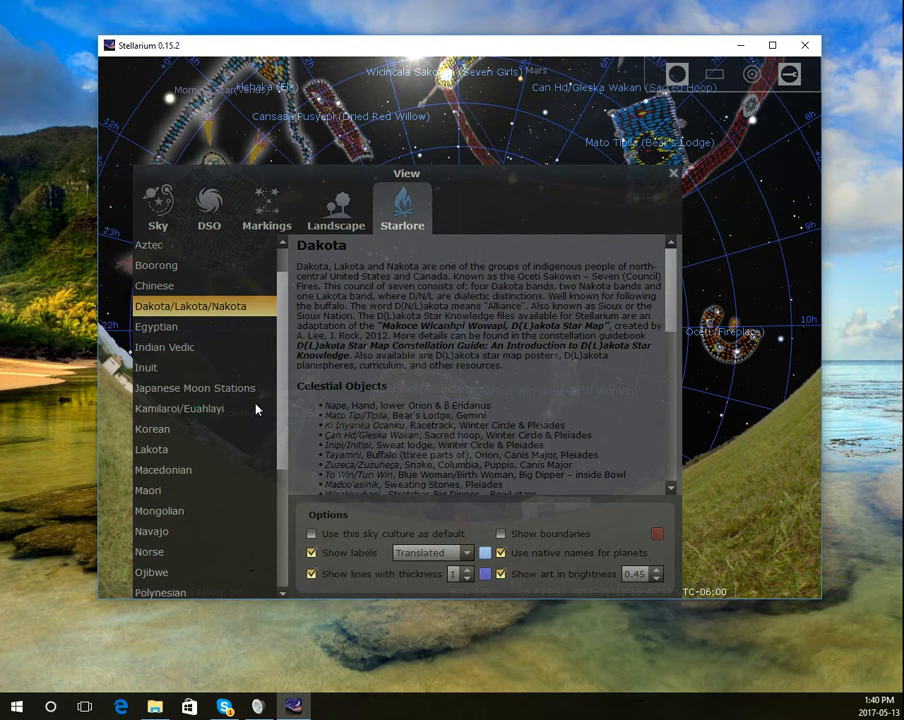
# Preview Korean, Macedonian and Aztec sky cultures, return to Dakota/Lakota/Nakota and close the window
pyautogui.click(152, 429)
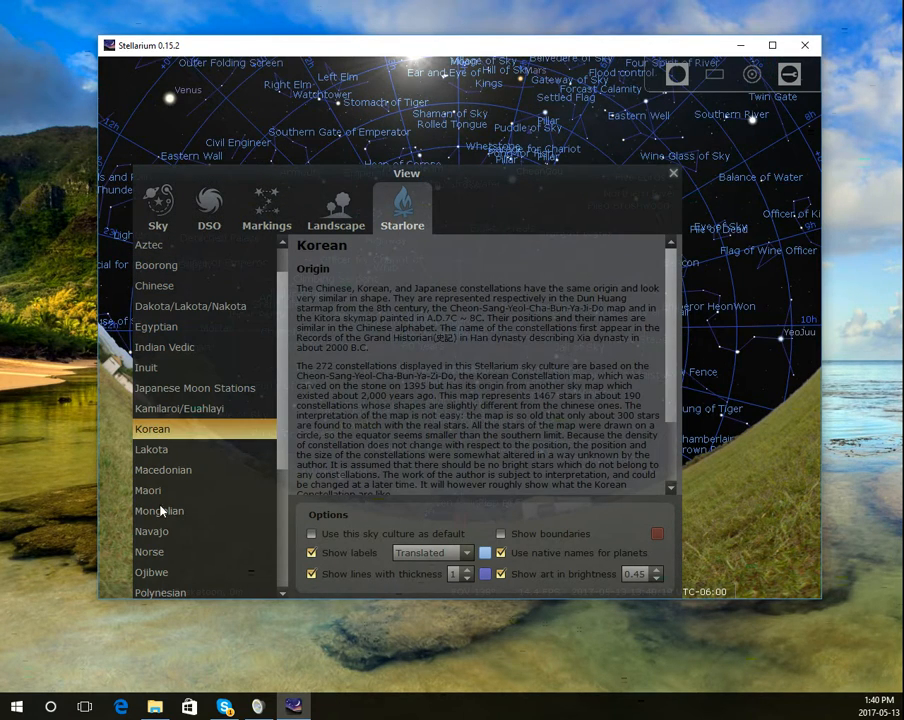
pyautogui.click(163, 470)
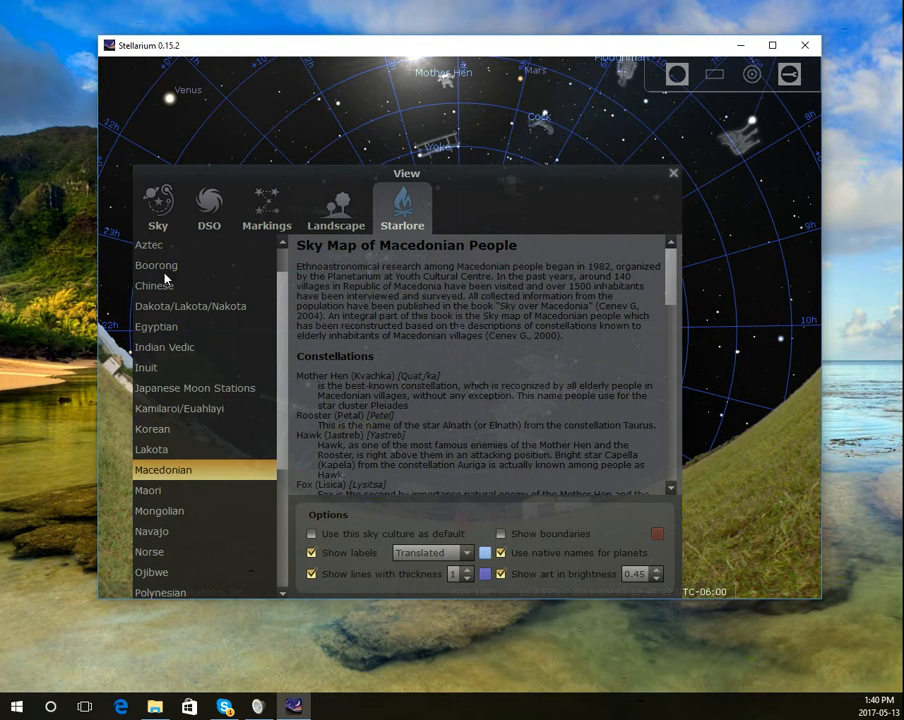
pyautogui.click(148, 245)
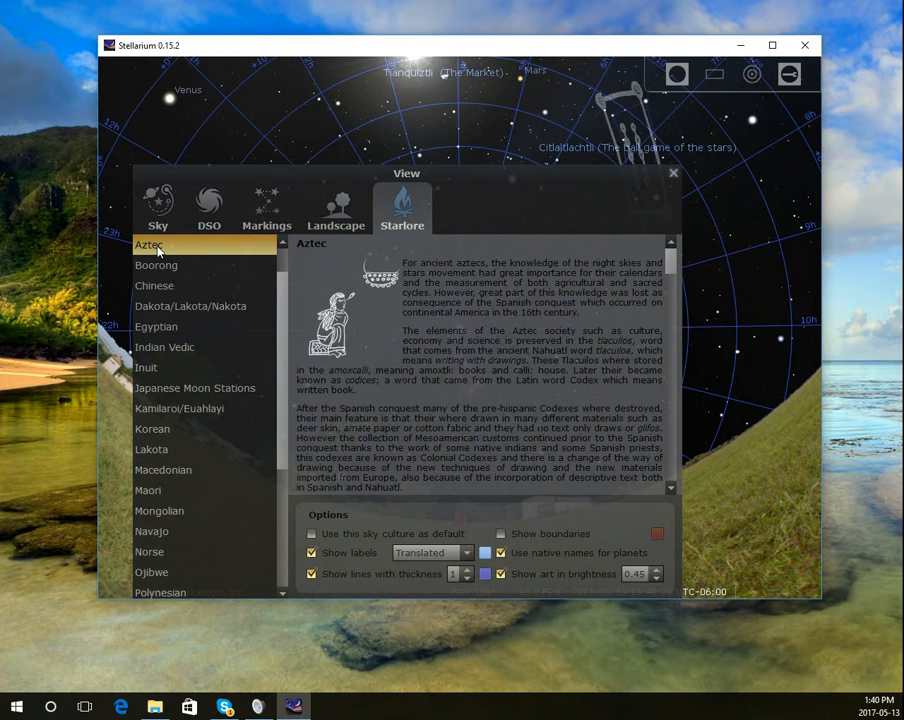
pyautogui.click(190, 306)
pyautogui.click(673, 173)
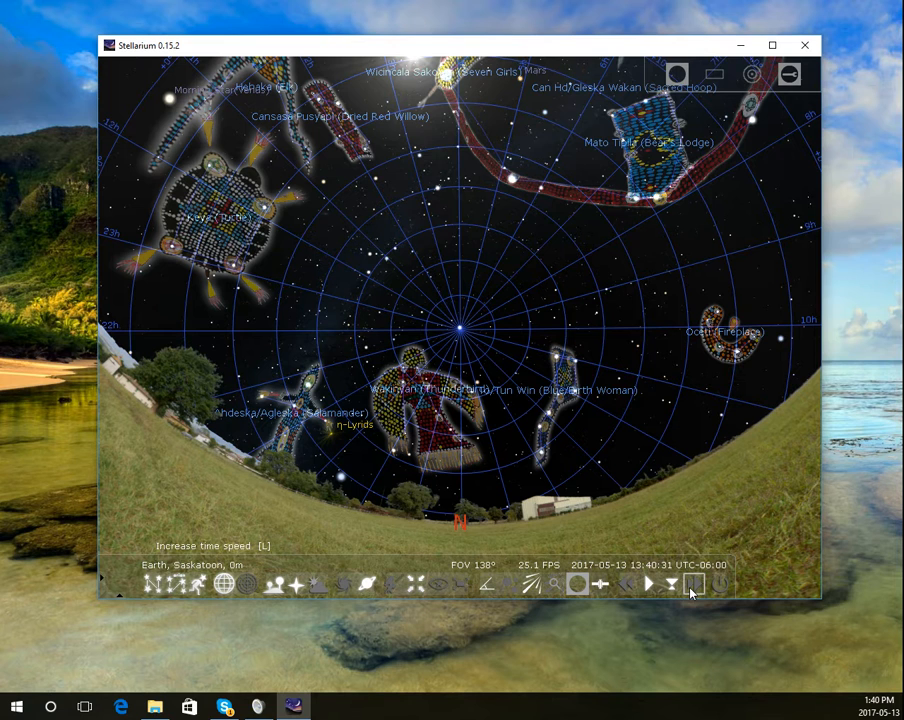
# Increase the time rate, then search for Io and centre the view on it
pyautogui.moveTo(693, 585)
pyautogui.moveTo(460, 580)
pyautogui.click(694, 585)
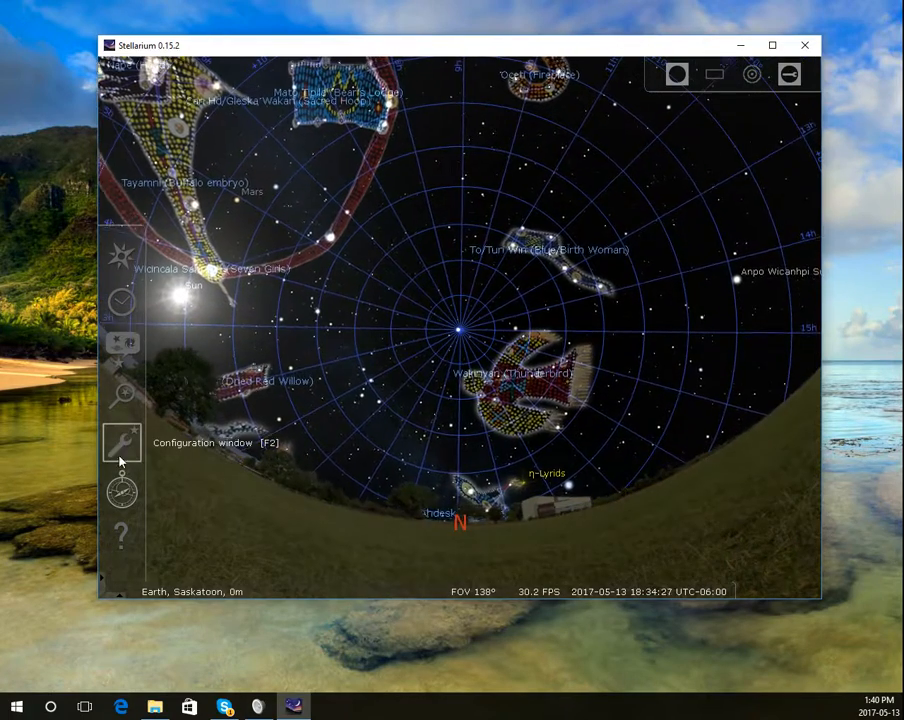
pyautogui.click(123, 396)
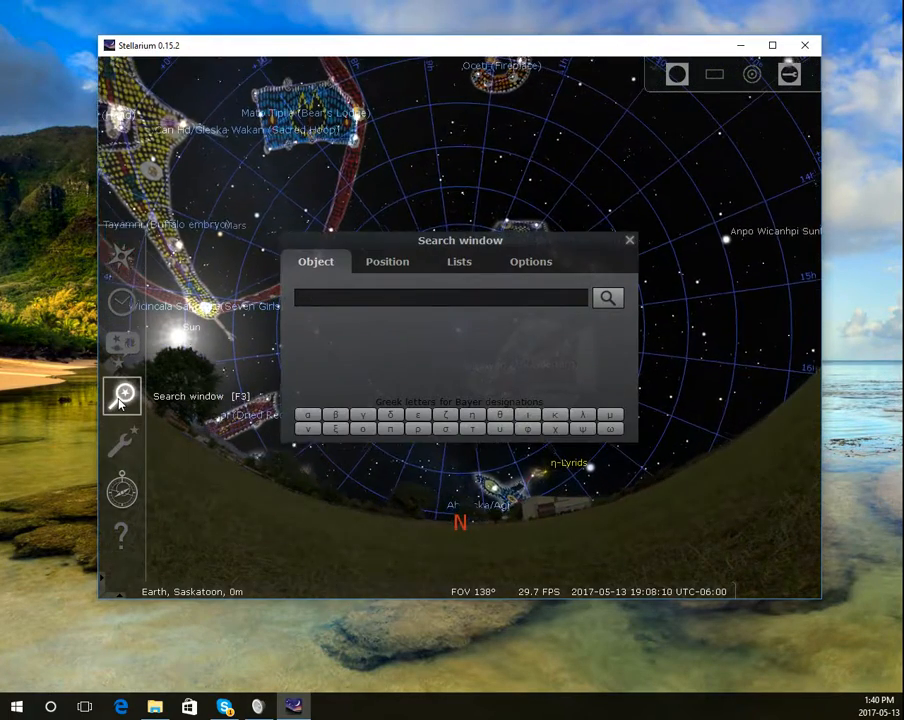
pyautogui.write('io')
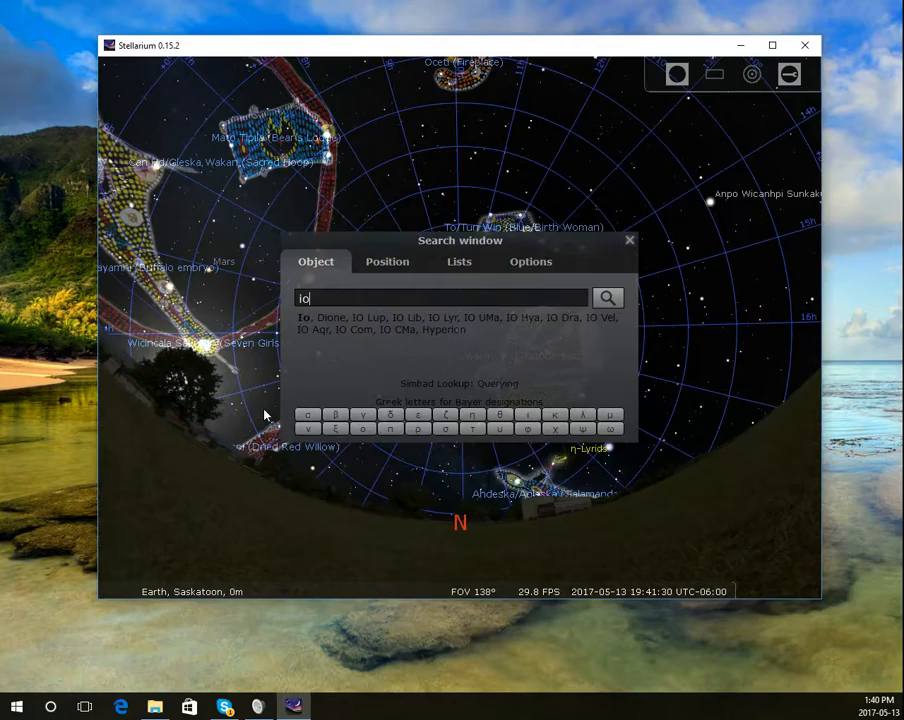
pyautogui.press('Return')
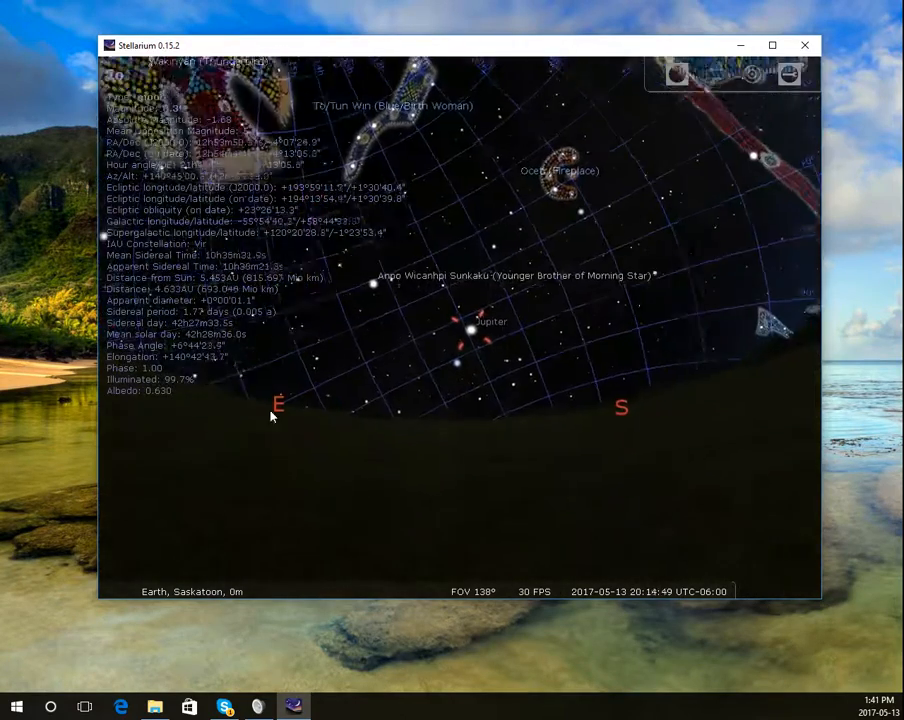
pyautogui.scroll(2, 522, 450)
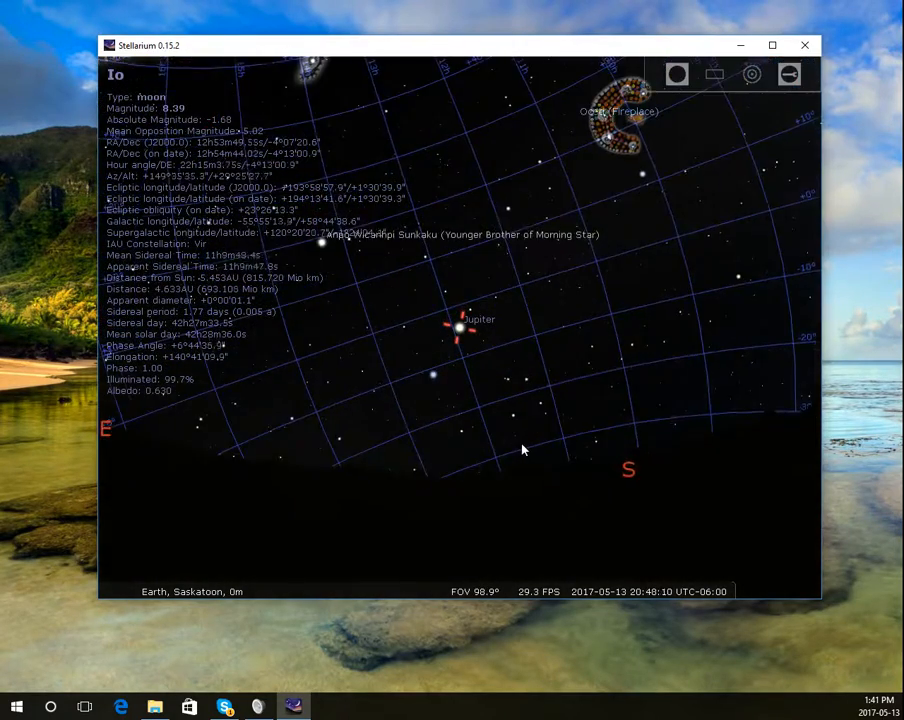
pyautogui.scroll(2, 522, 450)
pyautogui.scroll(2, 522, 450)
pyautogui.scroll(1, 519, 452)
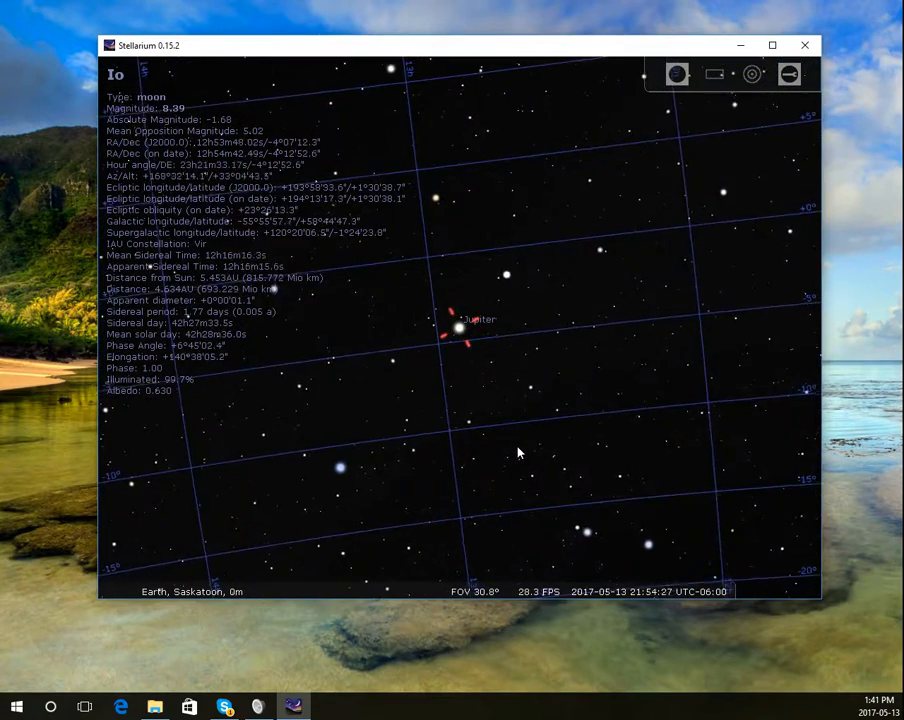
pyautogui.scroll(1, 519, 452)
pyautogui.scroll(1, 519, 453)
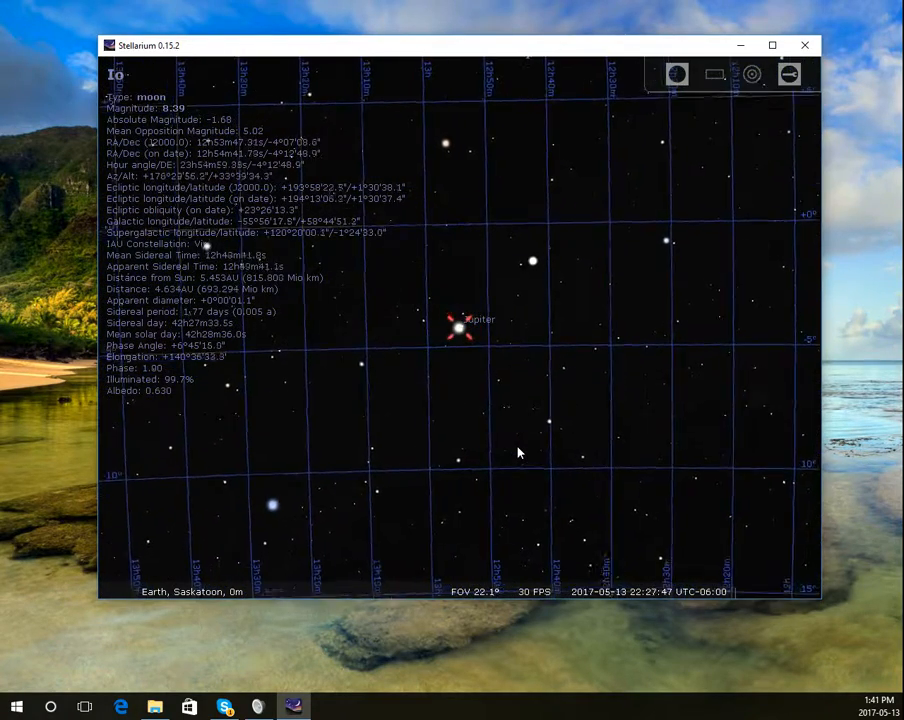
pyautogui.scroll(1, 519, 453)
pyautogui.scroll(2, 519, 453)
pyautogui.scroll(1, 519, 453)
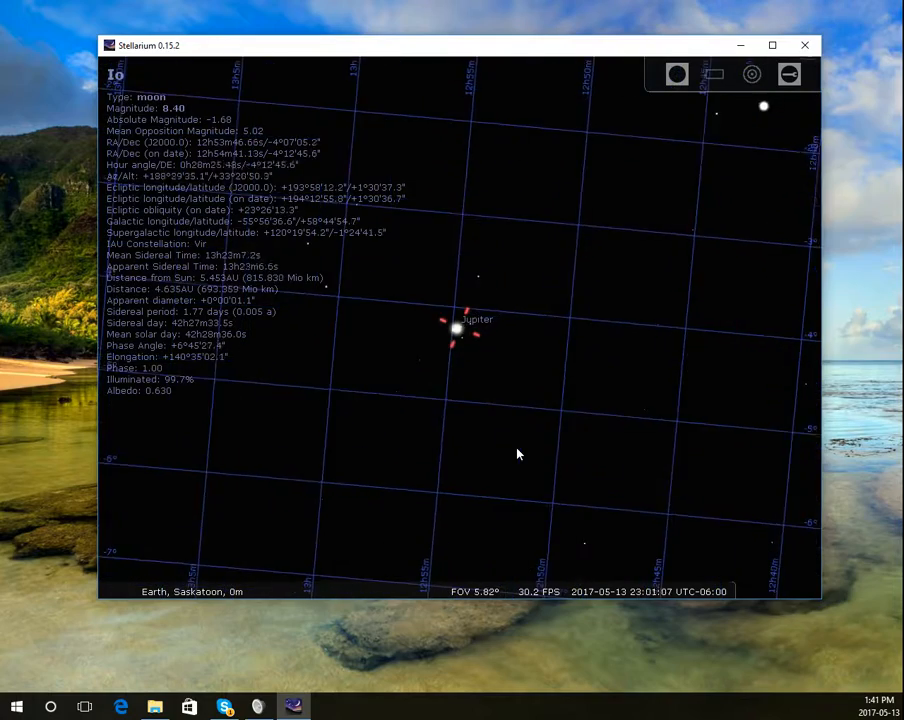
pyautogui.scroll(1, 517, 453)
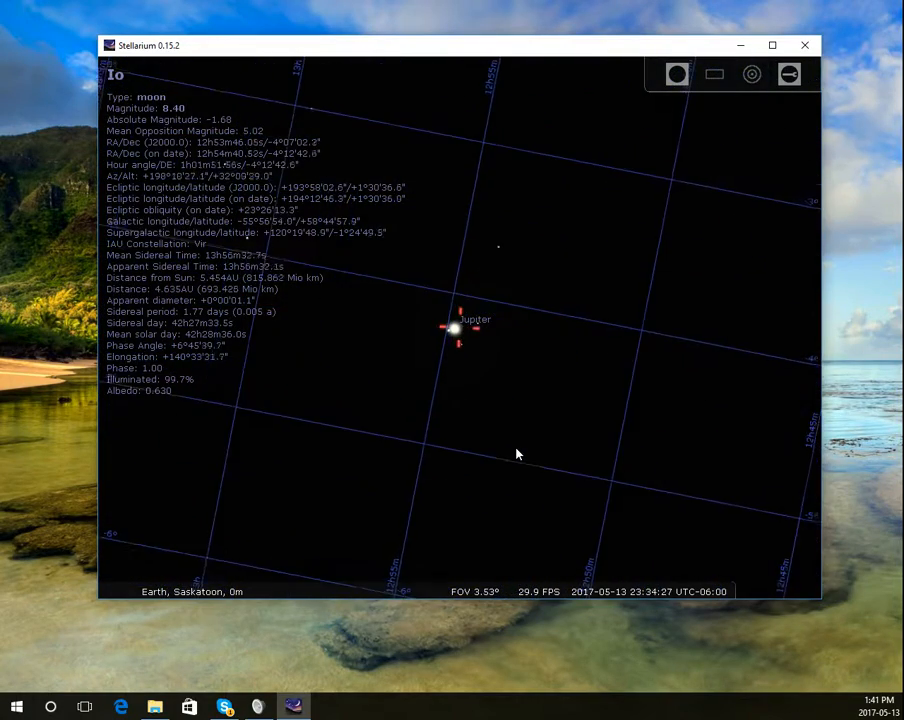
pyautogui.scroll(1, 517, 453)
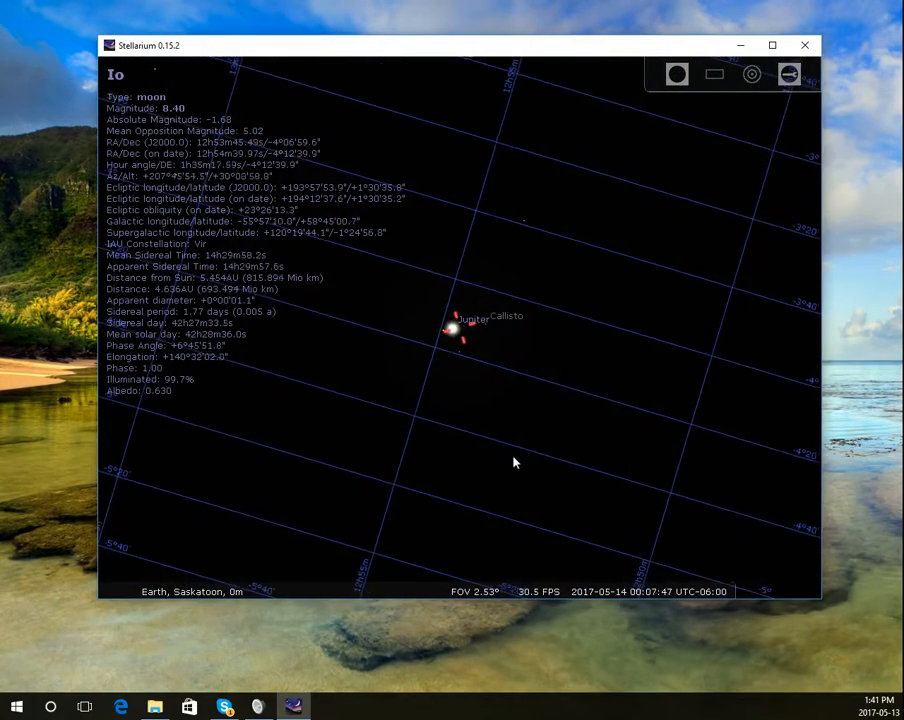
pyautogui.scroll(1, 515, 455)
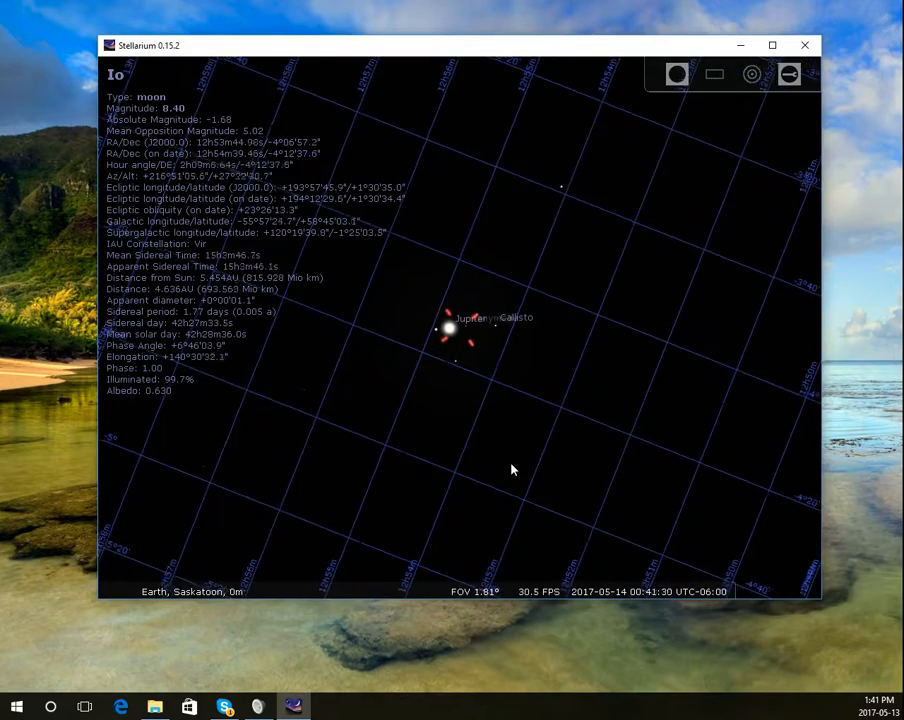
pyautogui.scroll(1, 511, 468)
pyautogui.scroll(1, 510, 472)
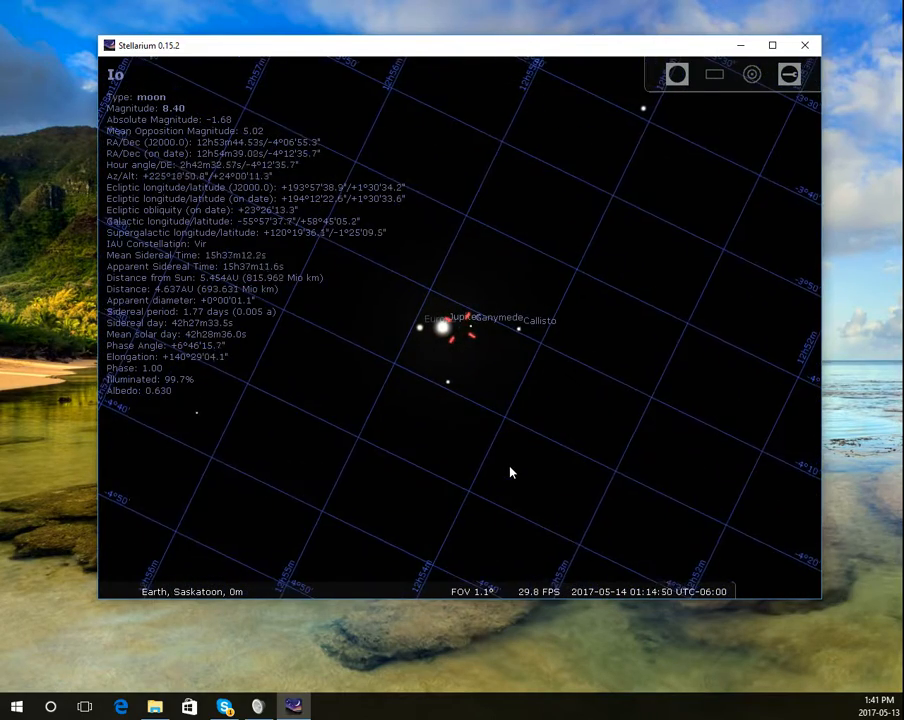
pyautogui.scroll(1, 510, 472)
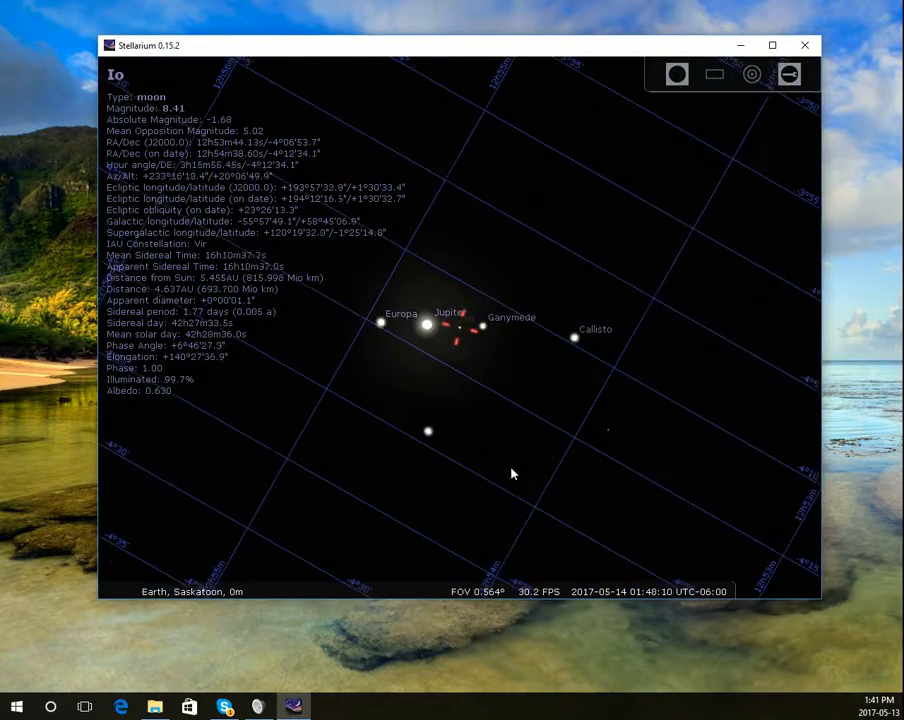
pyautogui.scroll(1, 511, 474)
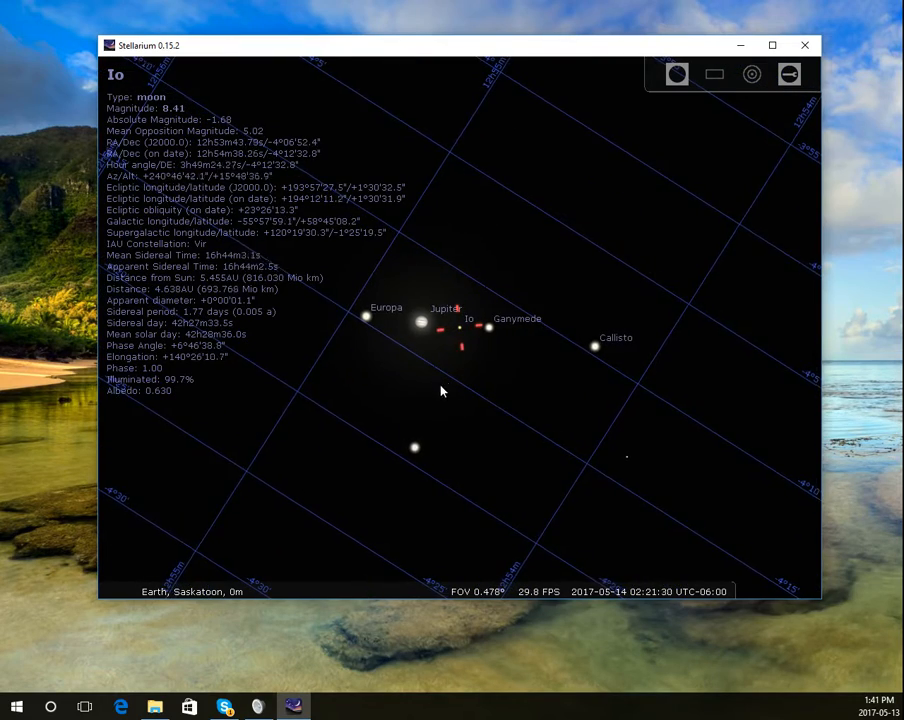
pyautogui.scroll(1, 520, 455)
pyautogui.scroll(1, 520, 455)
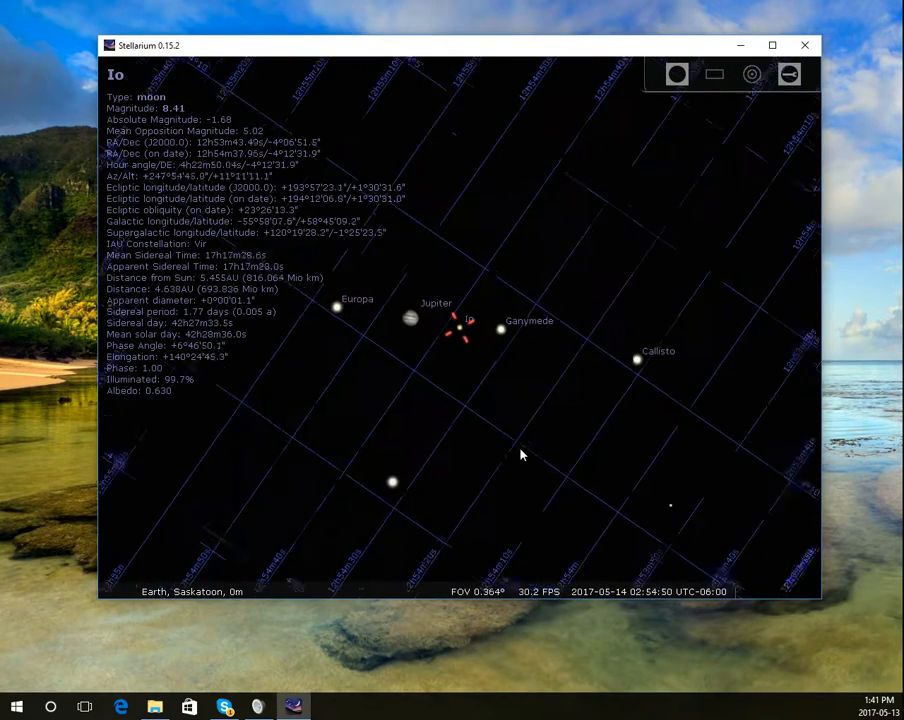
pyautogui.scroll(1, 521, 479)
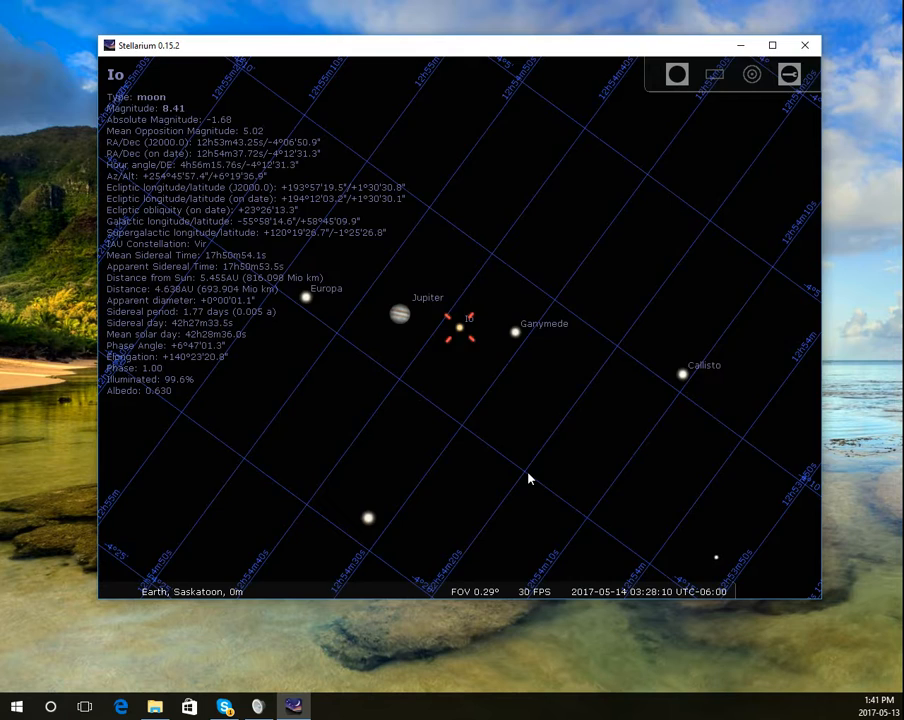